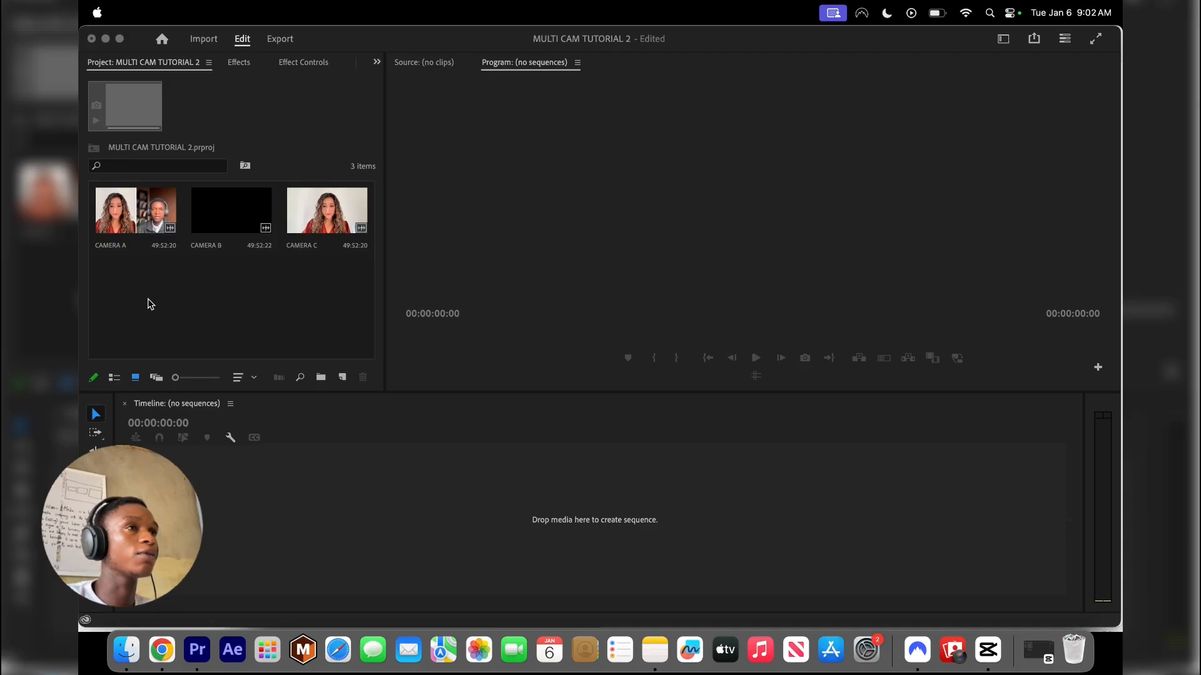
left_click(141, 301)
left_click(137, 220)
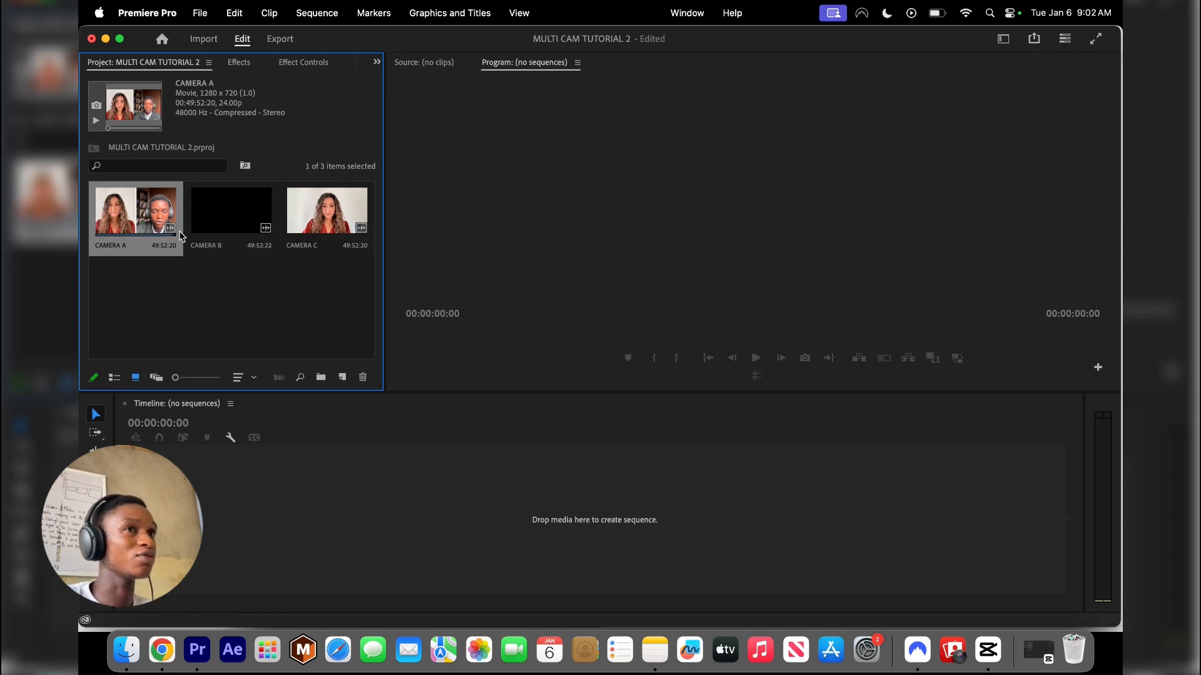
left_click_drag(145, 284, 370, 228)
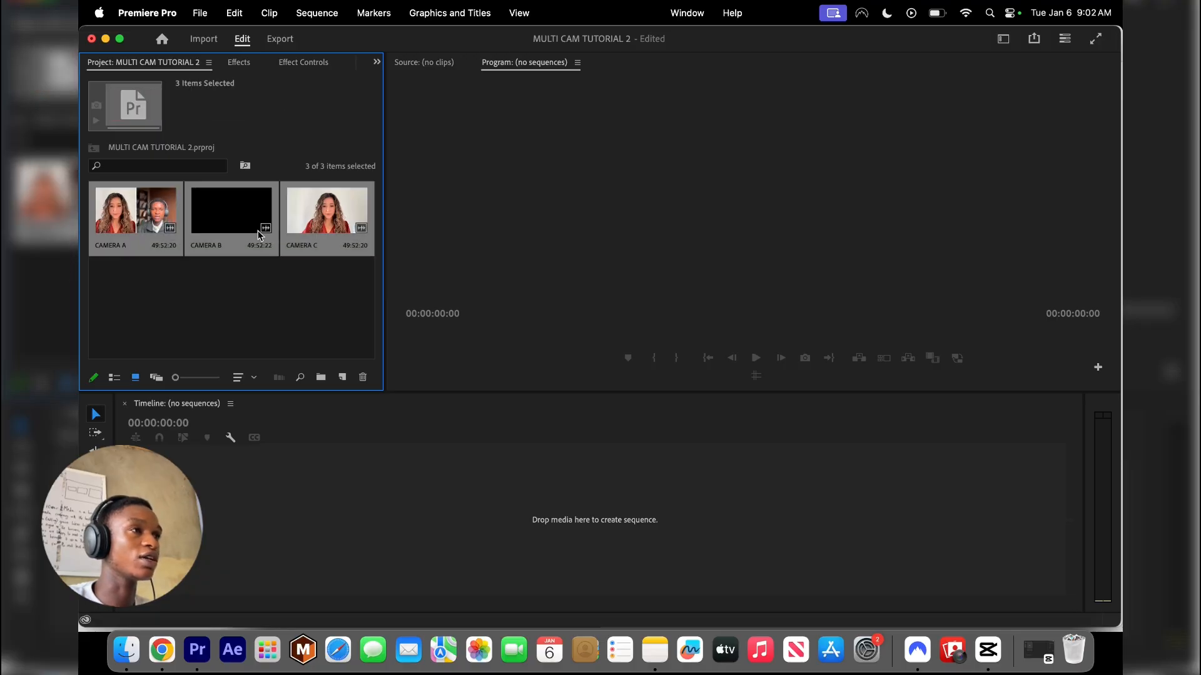
left_click(150, 276)
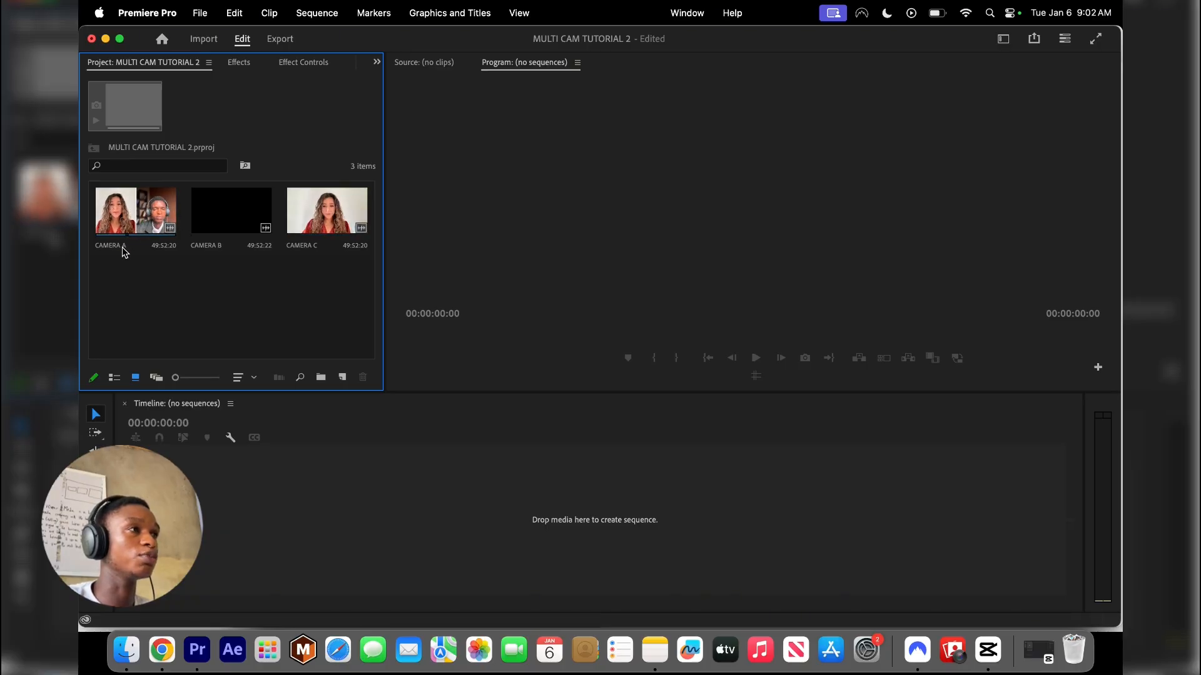
Create a multi-camera source sequence from the three camera clips, using Camera 1 for the audio sequence settings
left_click(107, 246)
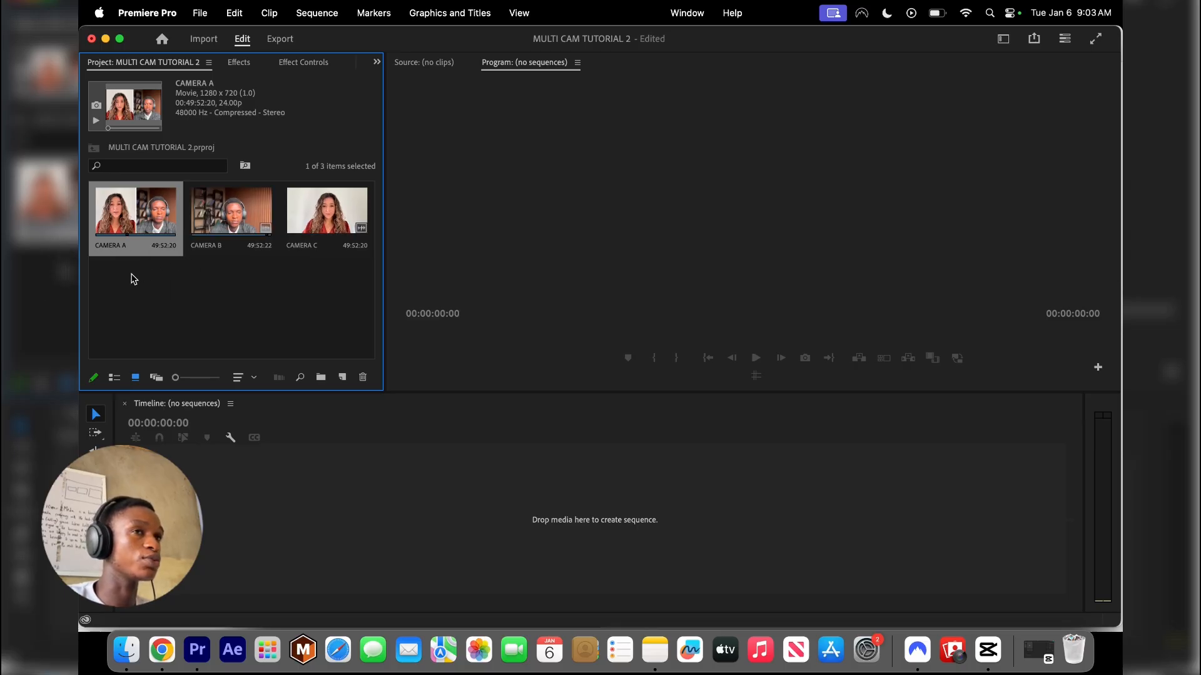
left_click_drag(134, 279, 317, 226)
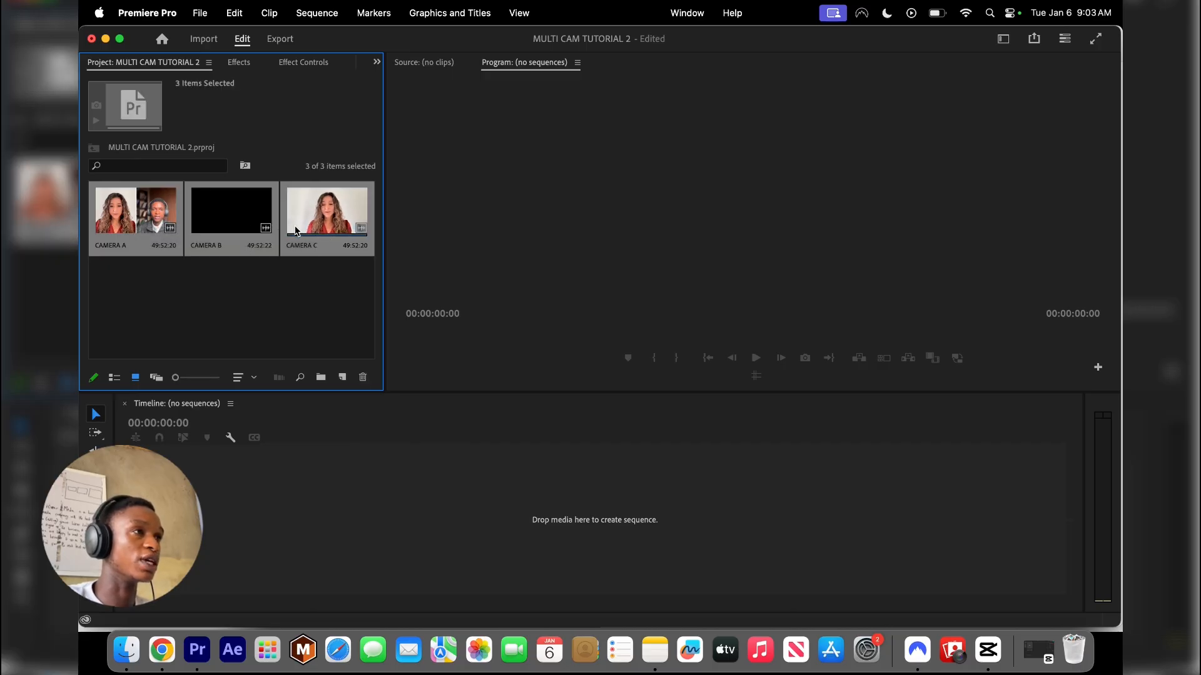
left_click_drag(134, 301, 337, 226)
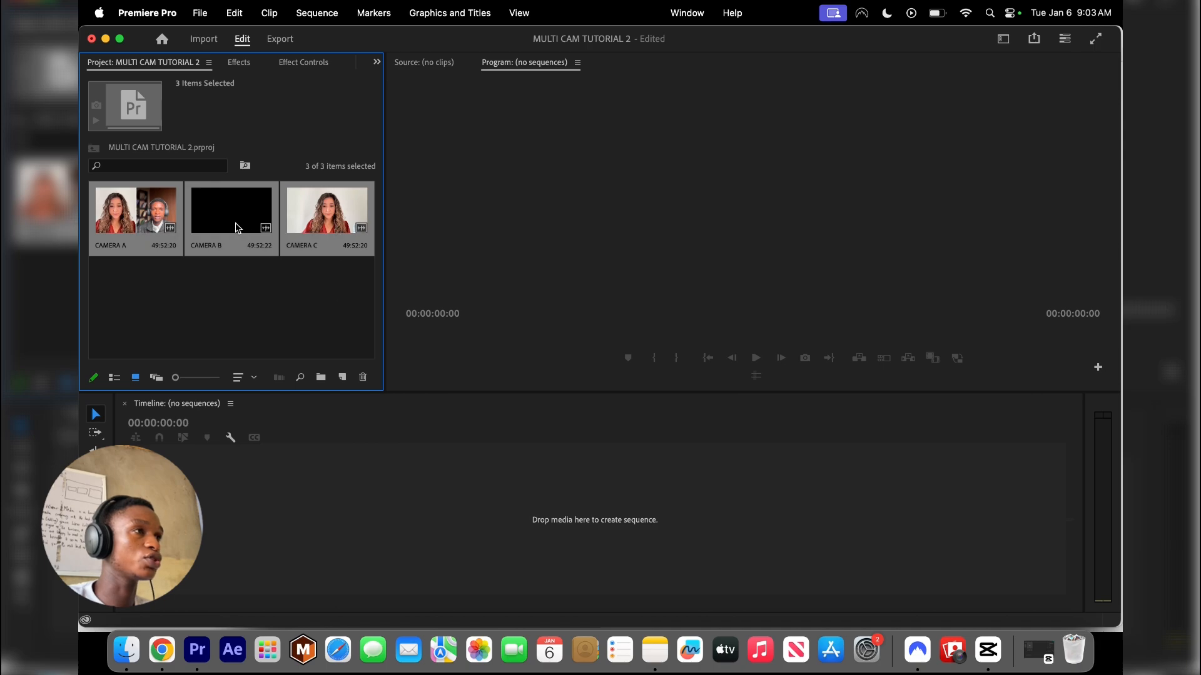
right_click(236, 227)
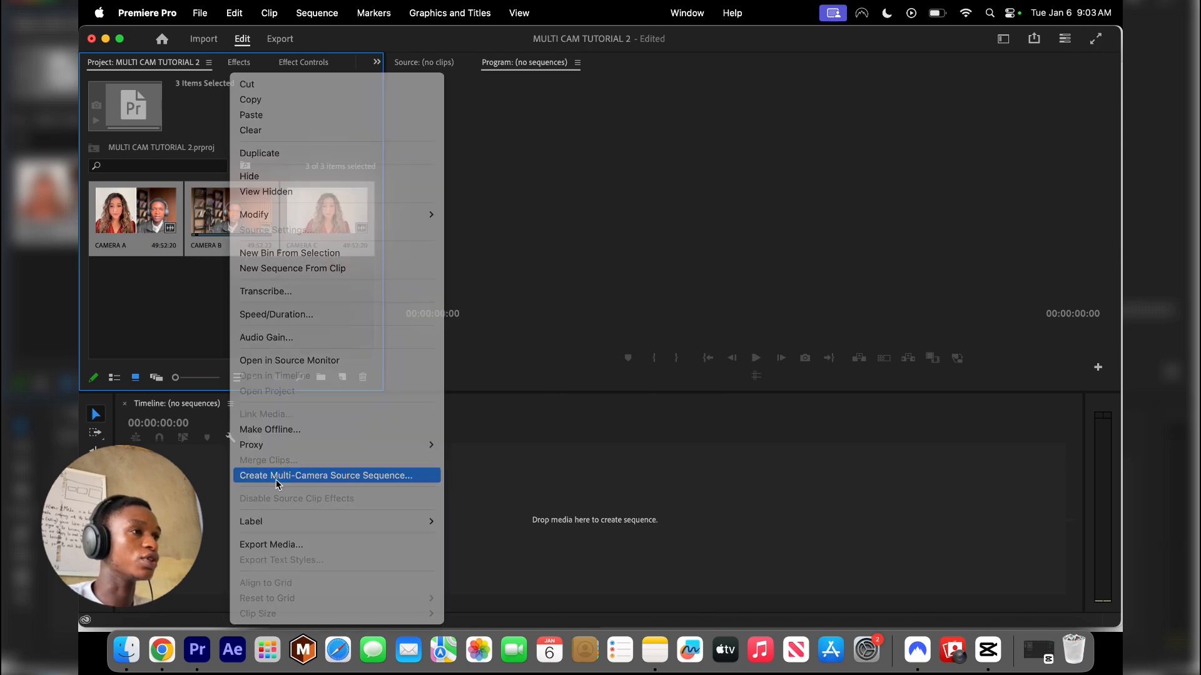
left_click(276, 476)
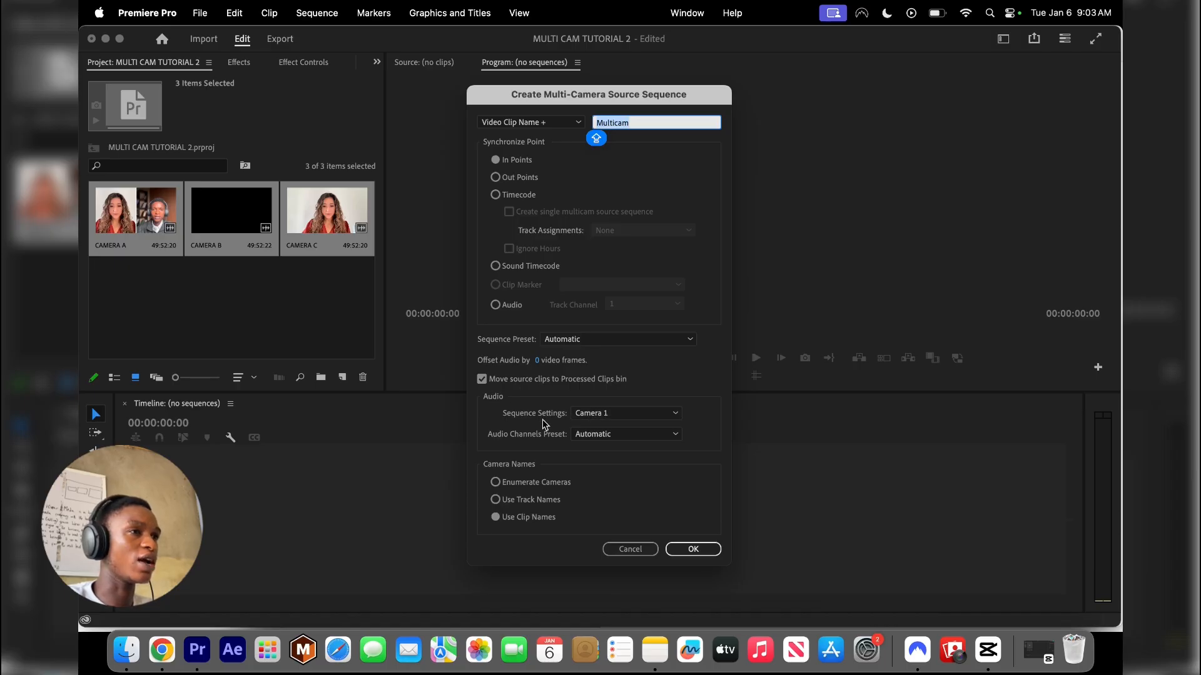
left_click(584, 434)
left_click(548, 436)
left_click(591, 414)
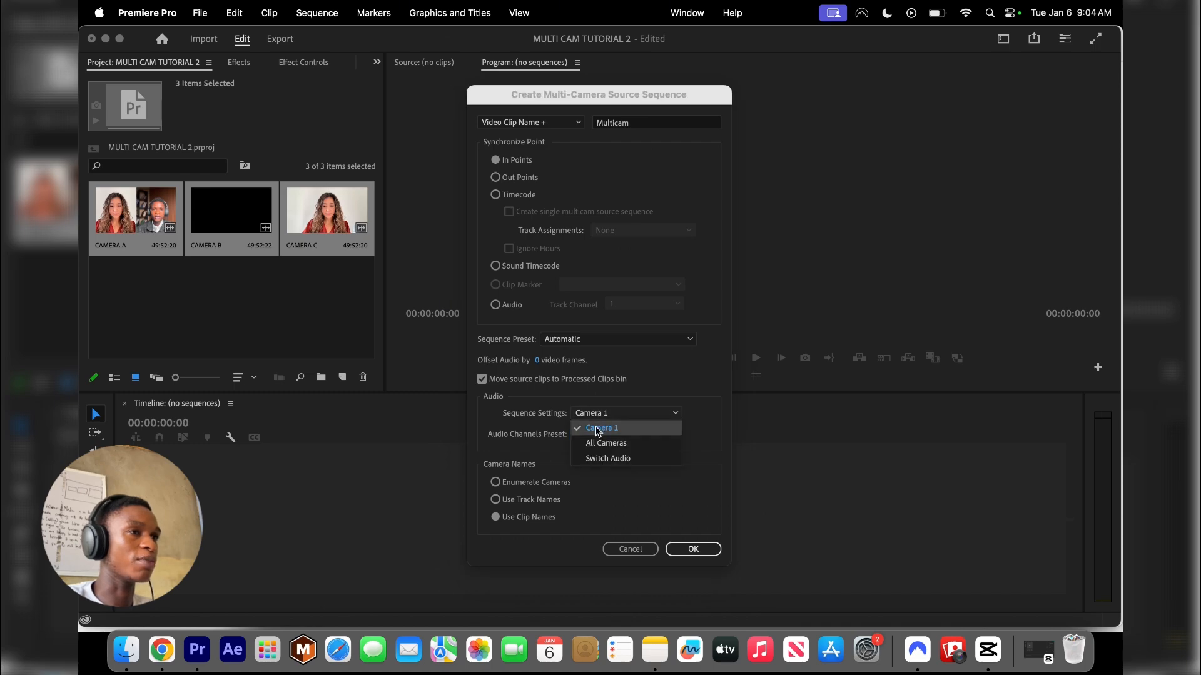
left_click(596, 429)
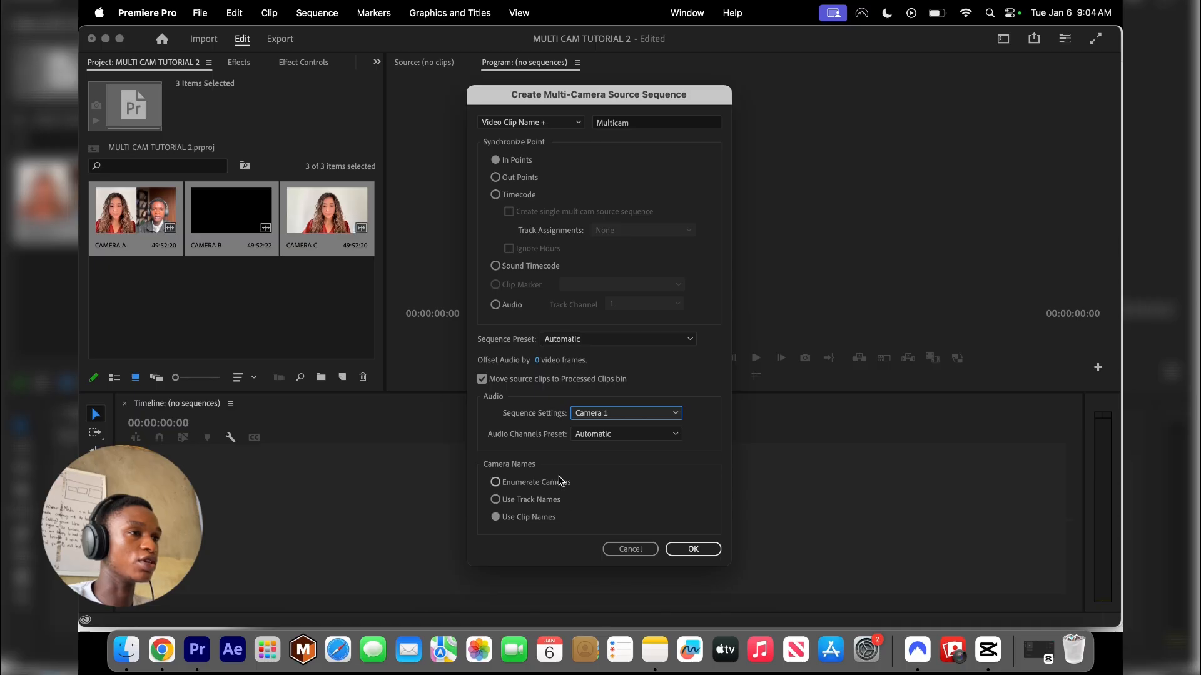
left_click(692, 549)
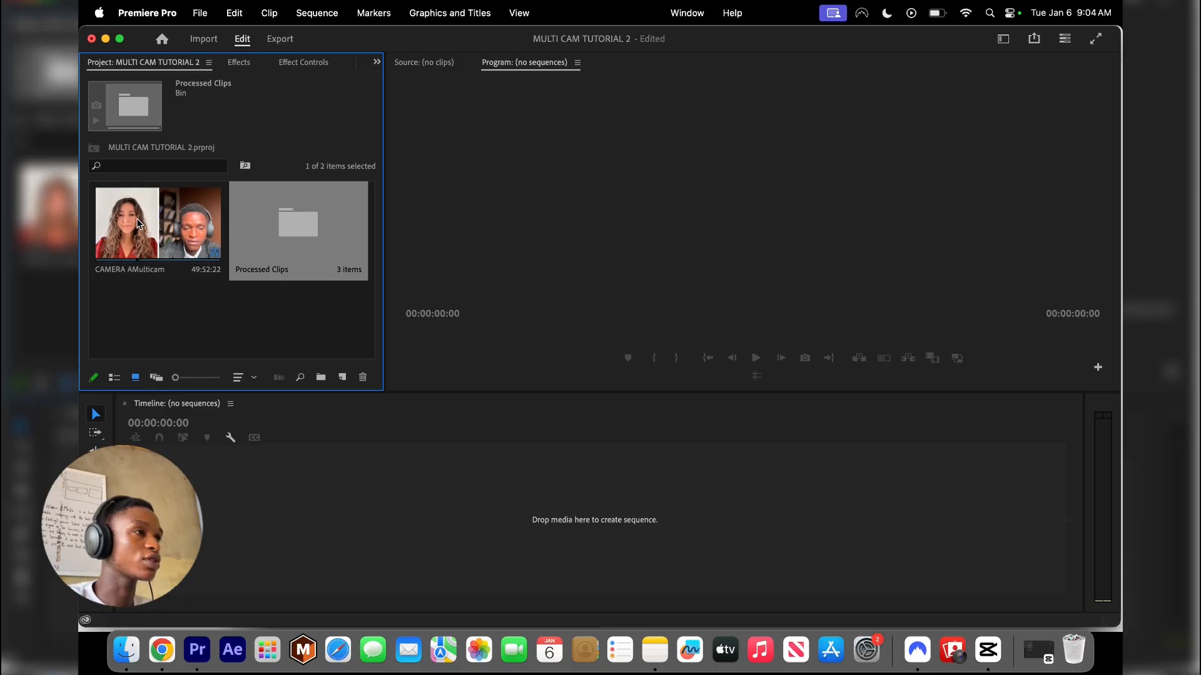
Create a timeline sequence from the CAMERA AMulticam clip
double_click(154, 218)
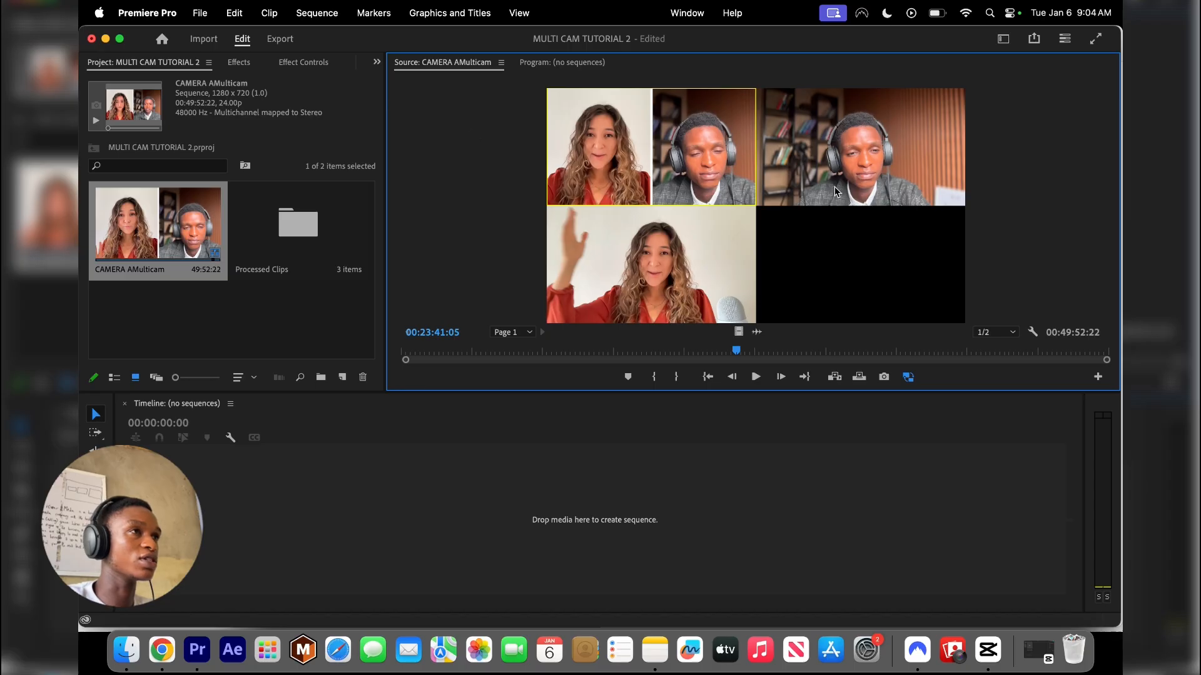
left_click(573, 63)
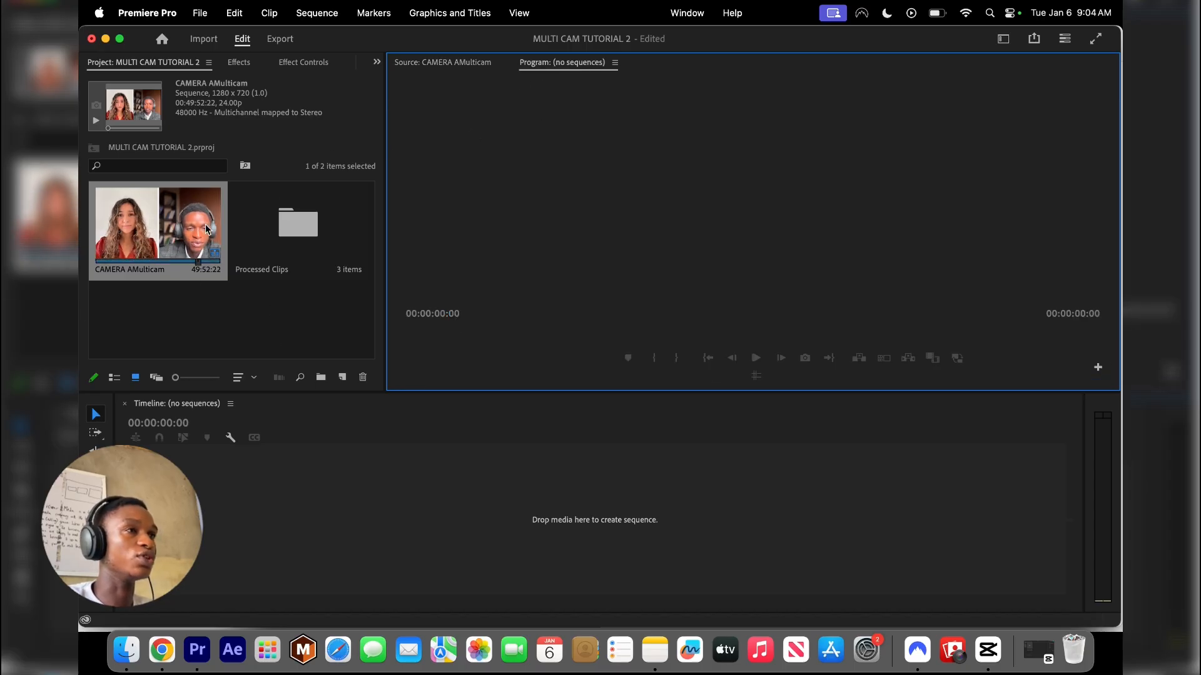
left_click(144, 219)
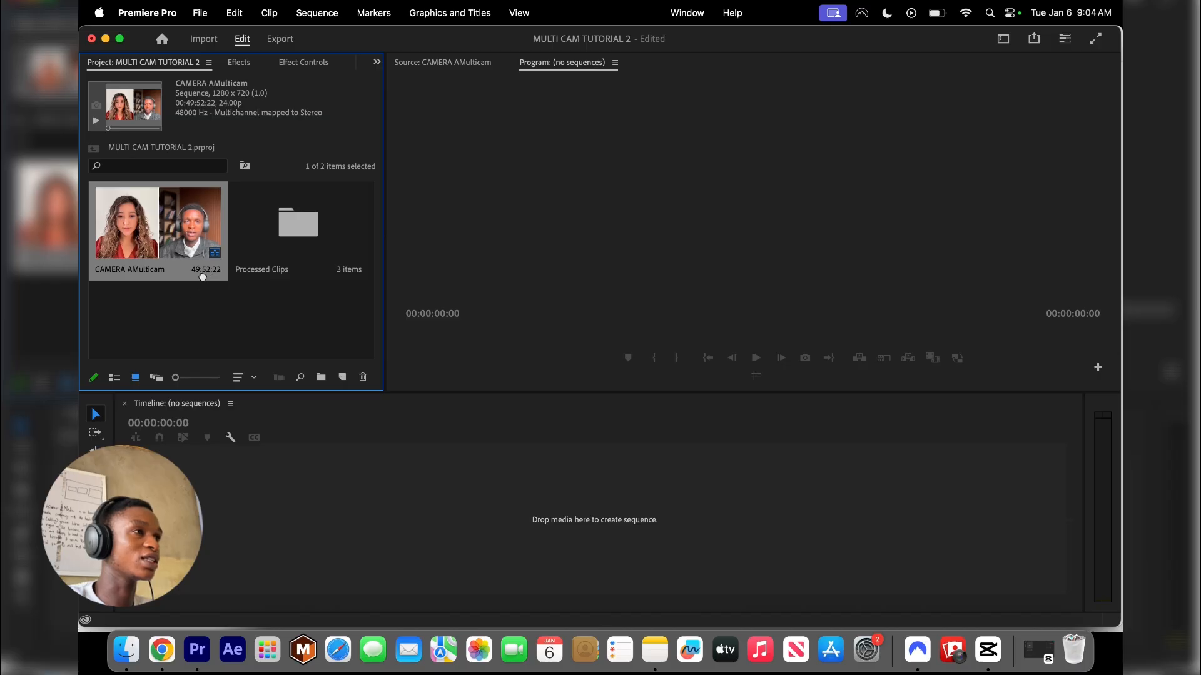
left_click_drag(221, 347, 314, 482)
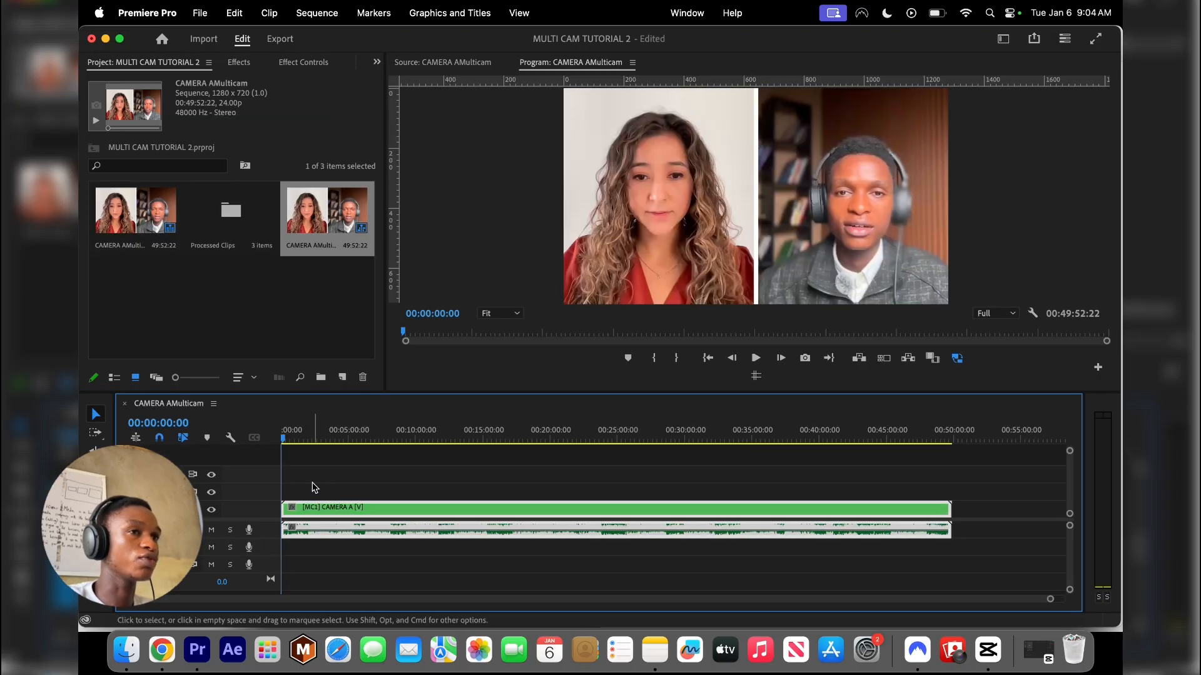
Switch the program monitor to multi-camera view
double_click(355, 509)
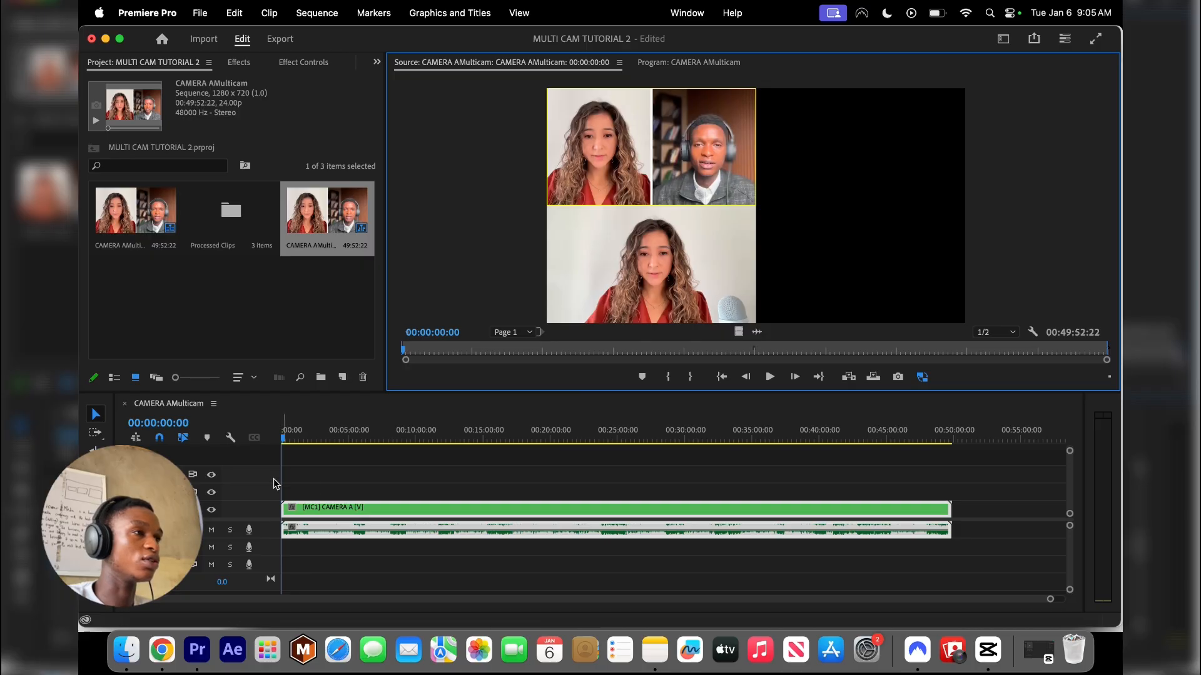
left_click(291, 438)
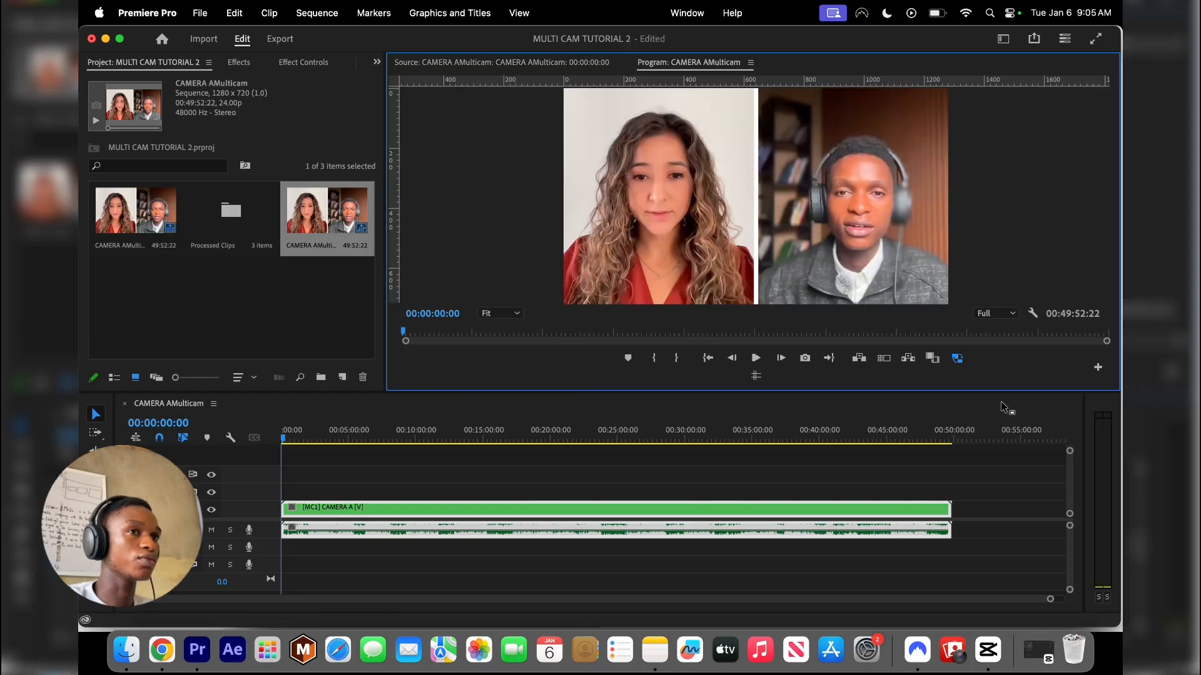
left_click(884, 359)
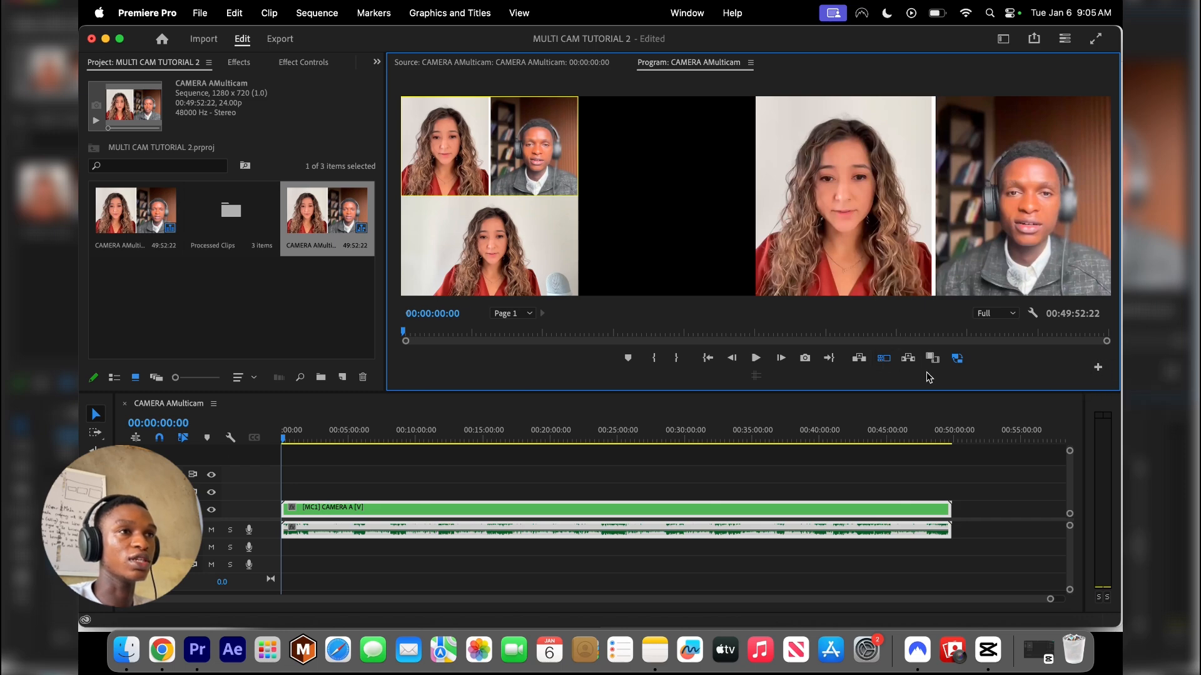
left_click(1097, 367)
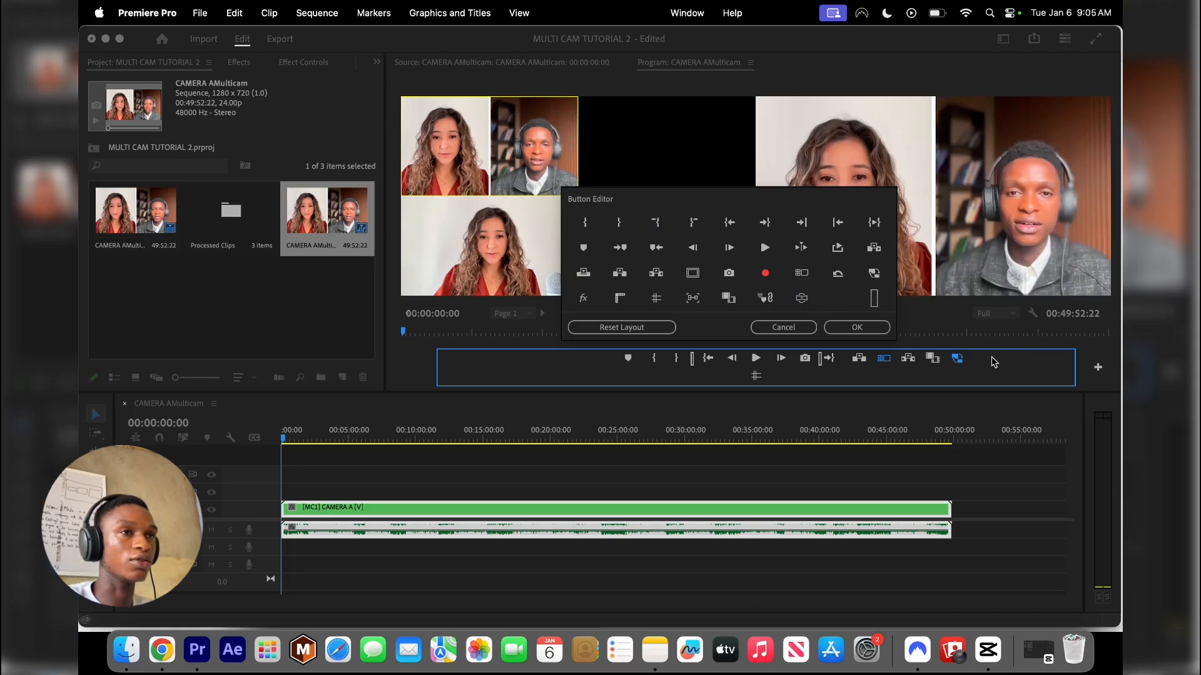
left_click(841, 327)
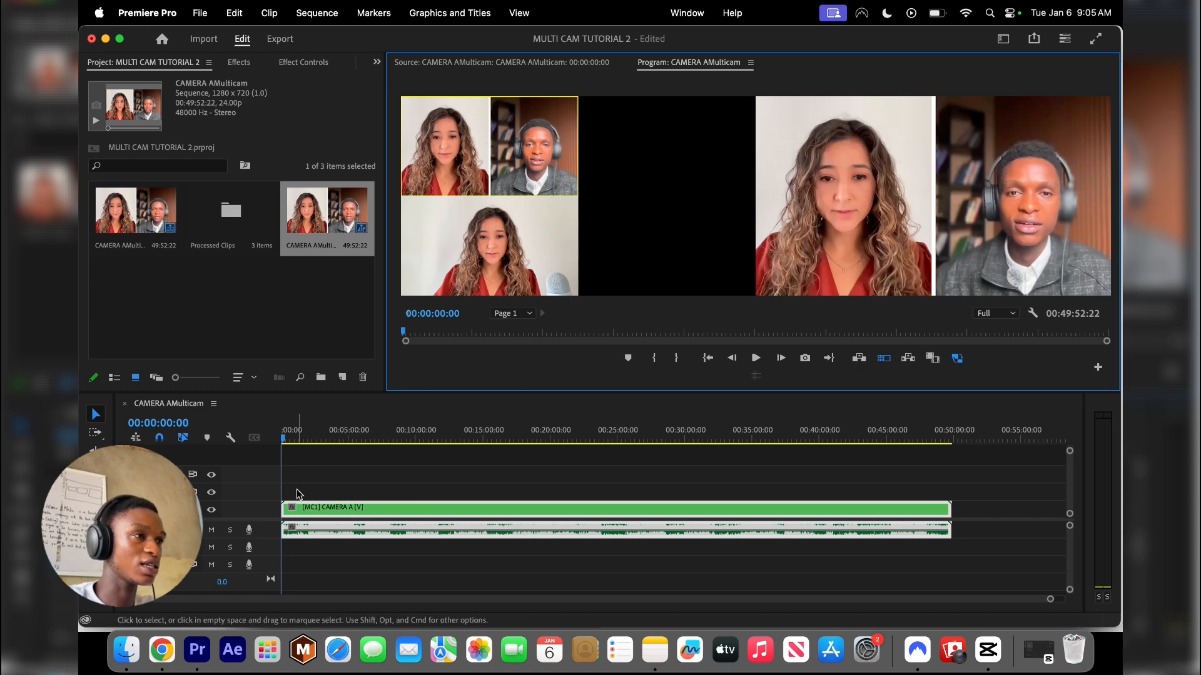
Switch the multicam clip to the Camera B angle near 00:00:02:17
key("space")
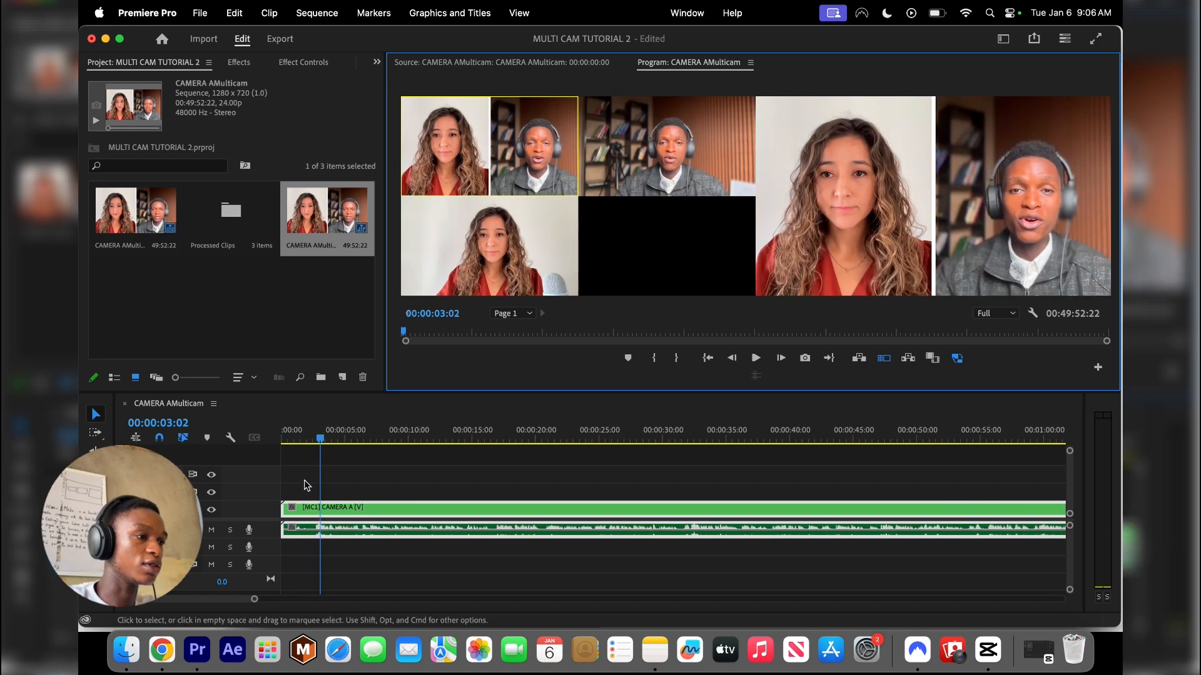
scroll(303, 484, "up", 3)
left_click(346, 437)
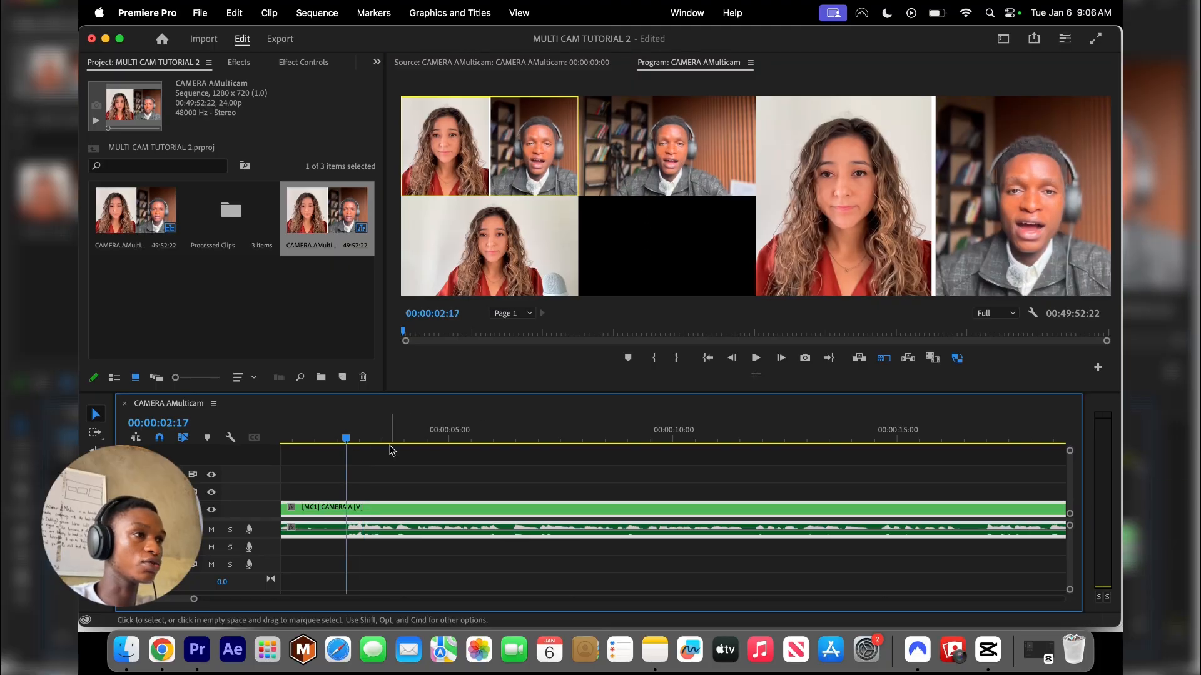
left_click(342, 441)
left_click_drag(343, 443, 345, 441)
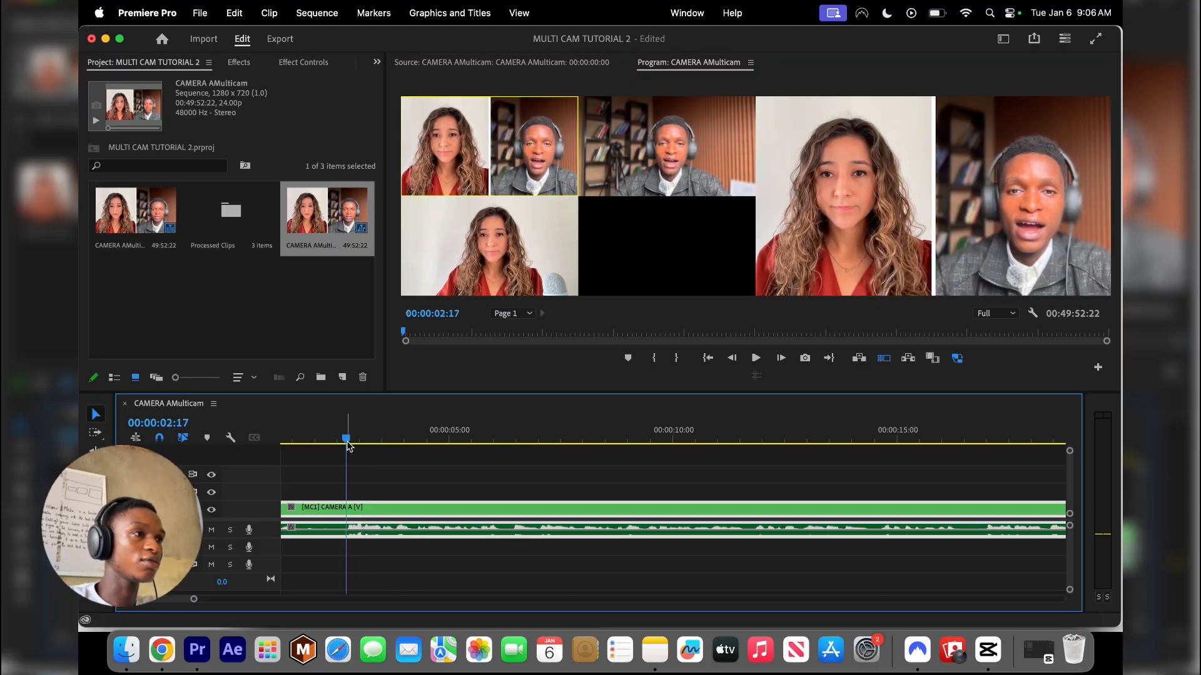
left_click(647, 156)
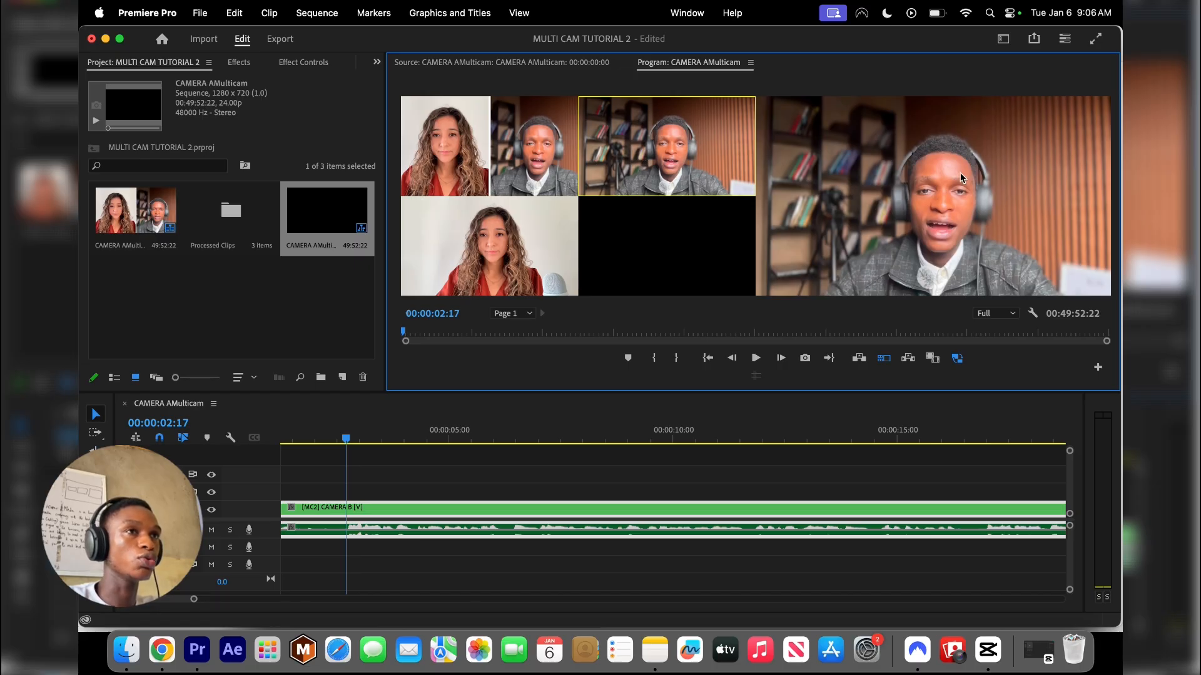
Play the sequence and cut live between the Camera A, Camera B and Camera C angles, then stop playback
left_click_drag(1118, 147, 877, 156)
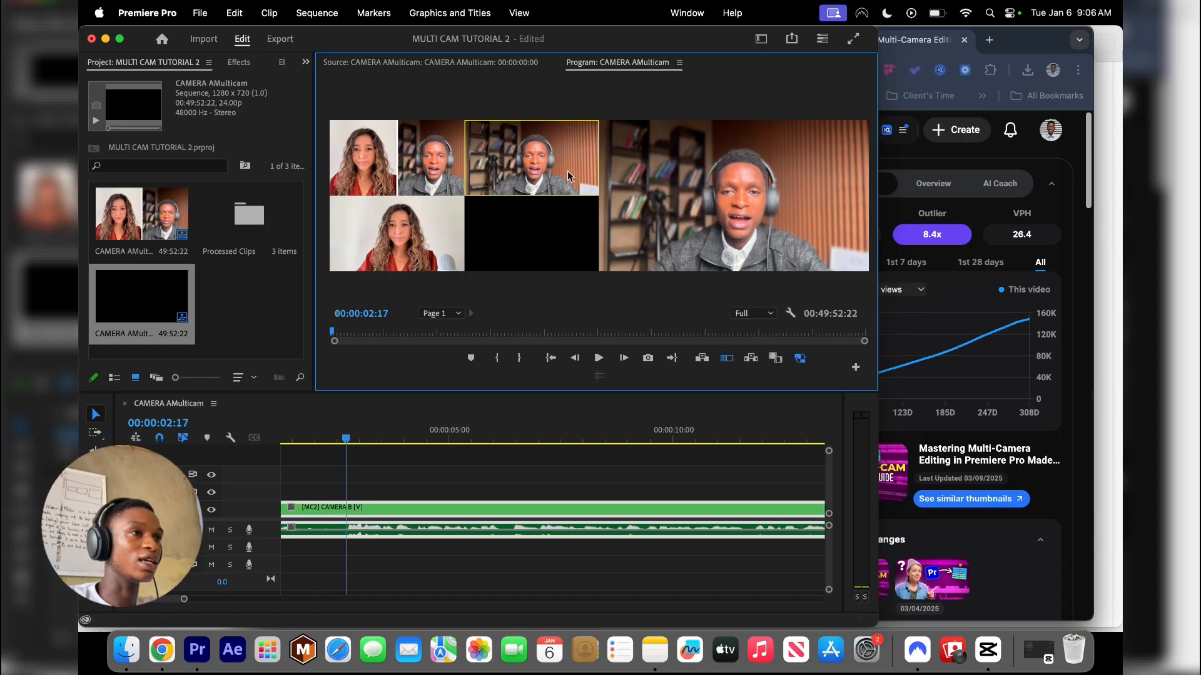
key("space")
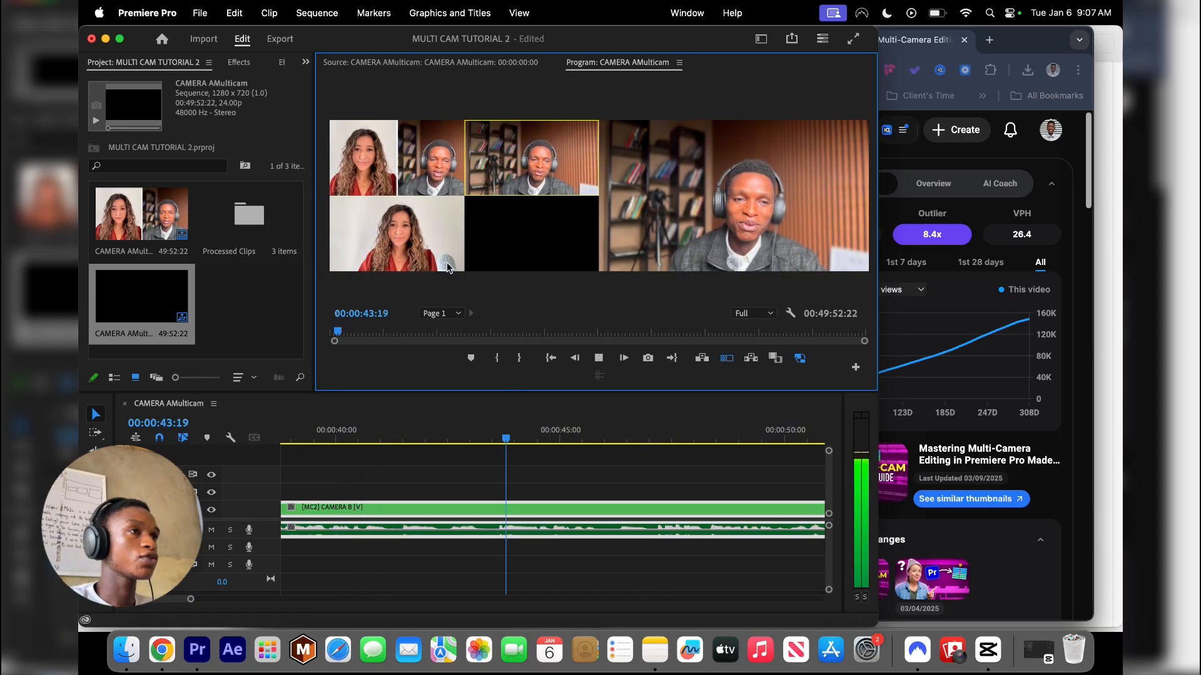
left_click(408, 172)
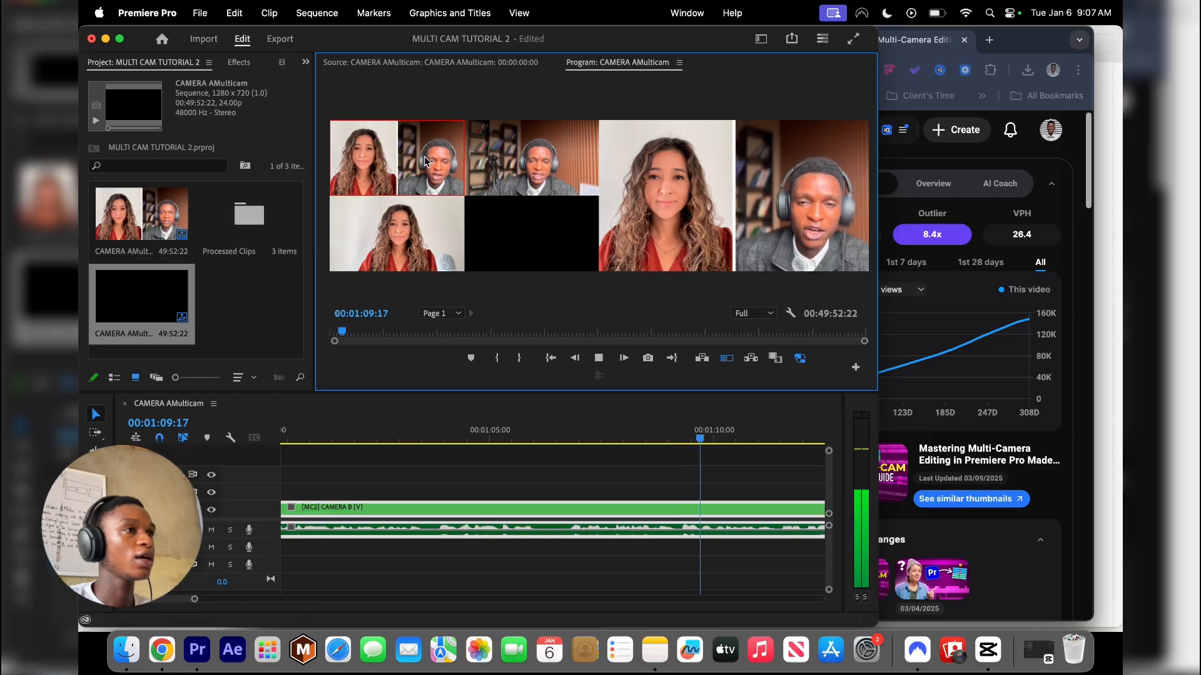
left_click(519, 164)
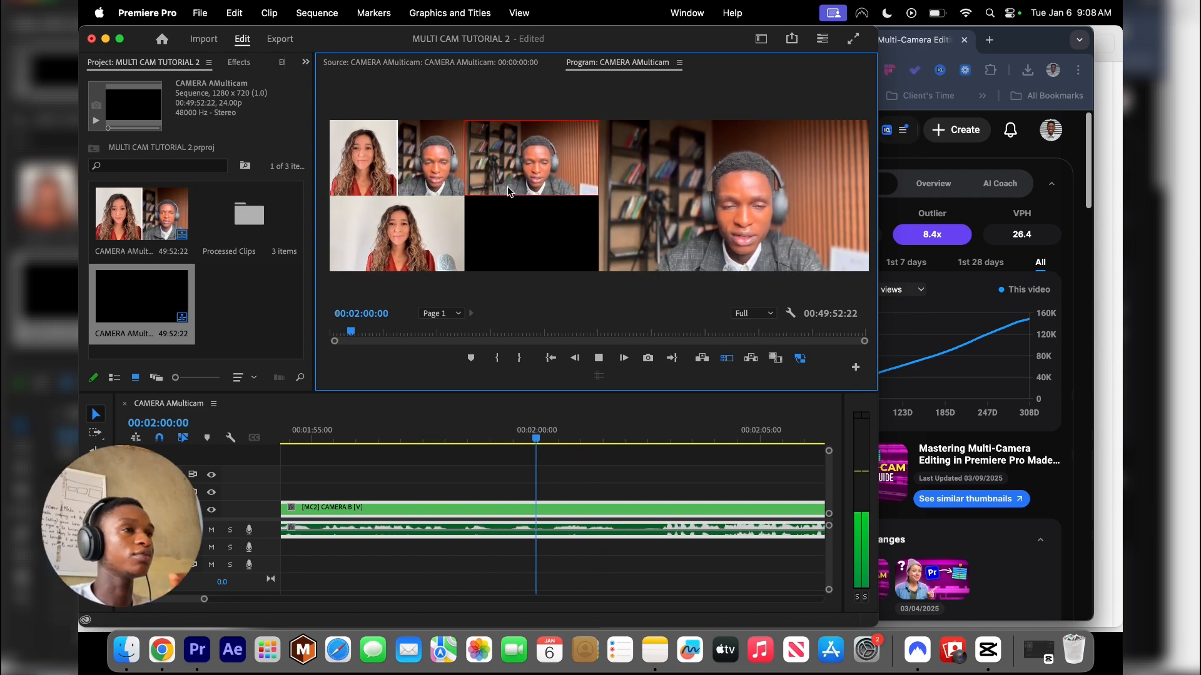
left_click(417, 252)
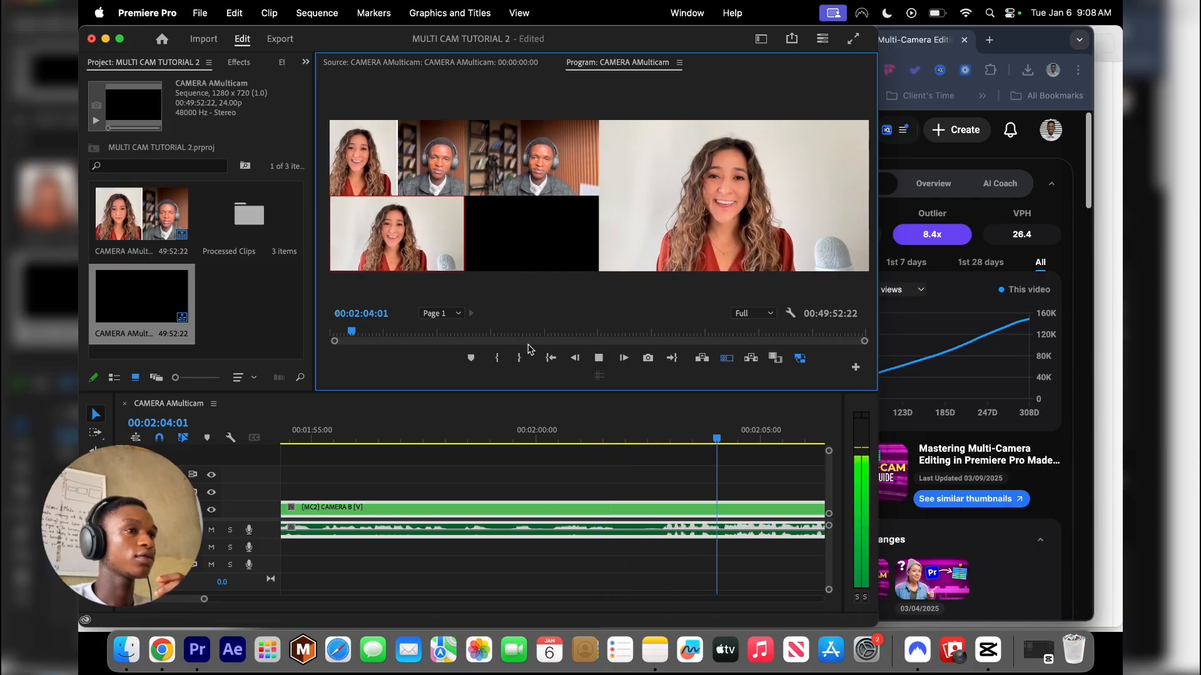
left_click(599, 358)
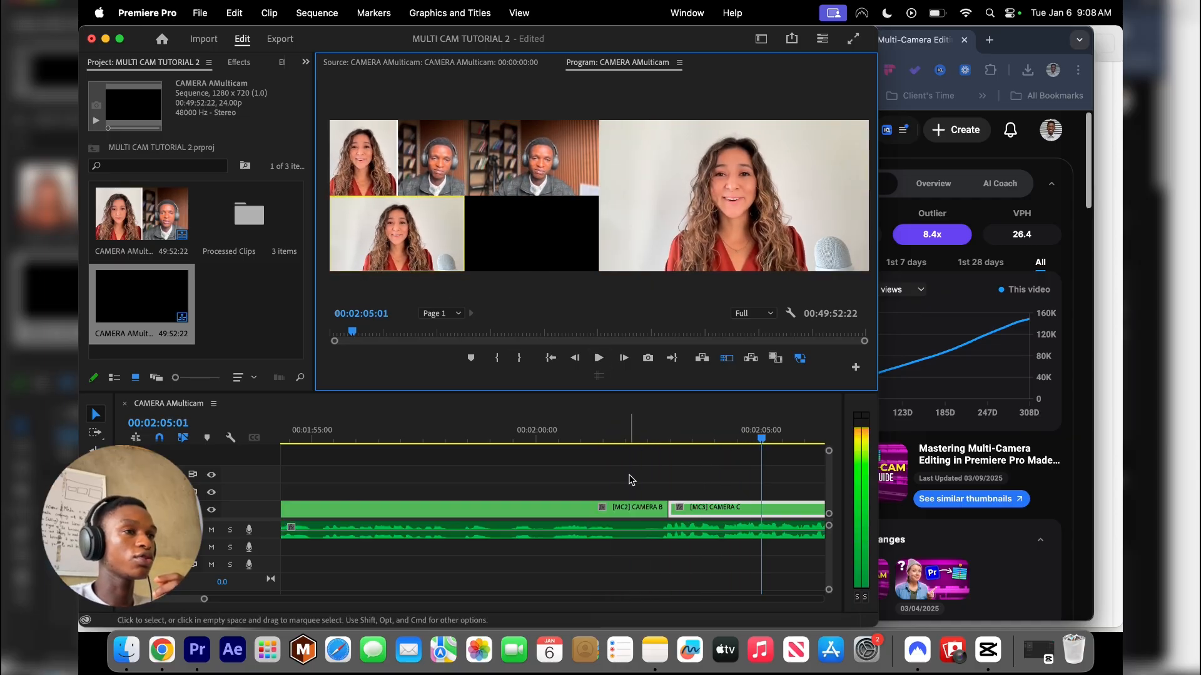
Turn off the multi-camera view and scrub through the cut sequence to review the angle changes
scroll(536, 488, "down", 5)
scroll(441, 479, "down", 6)
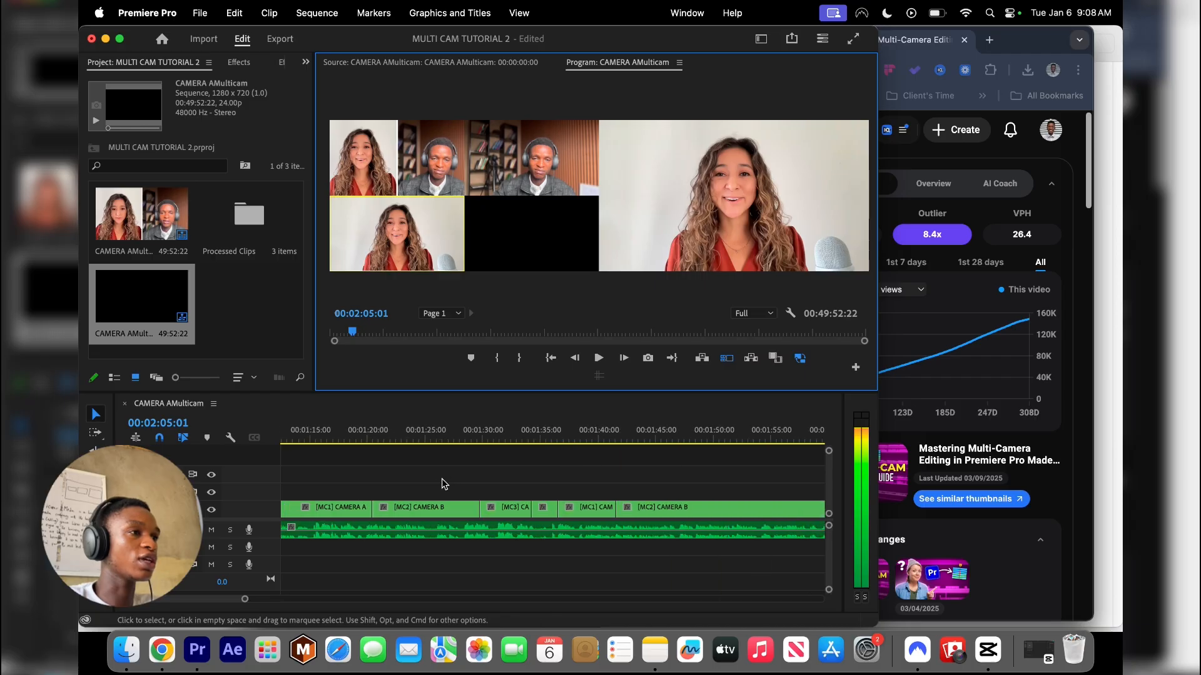
scroll(507, 475, "down", 2)
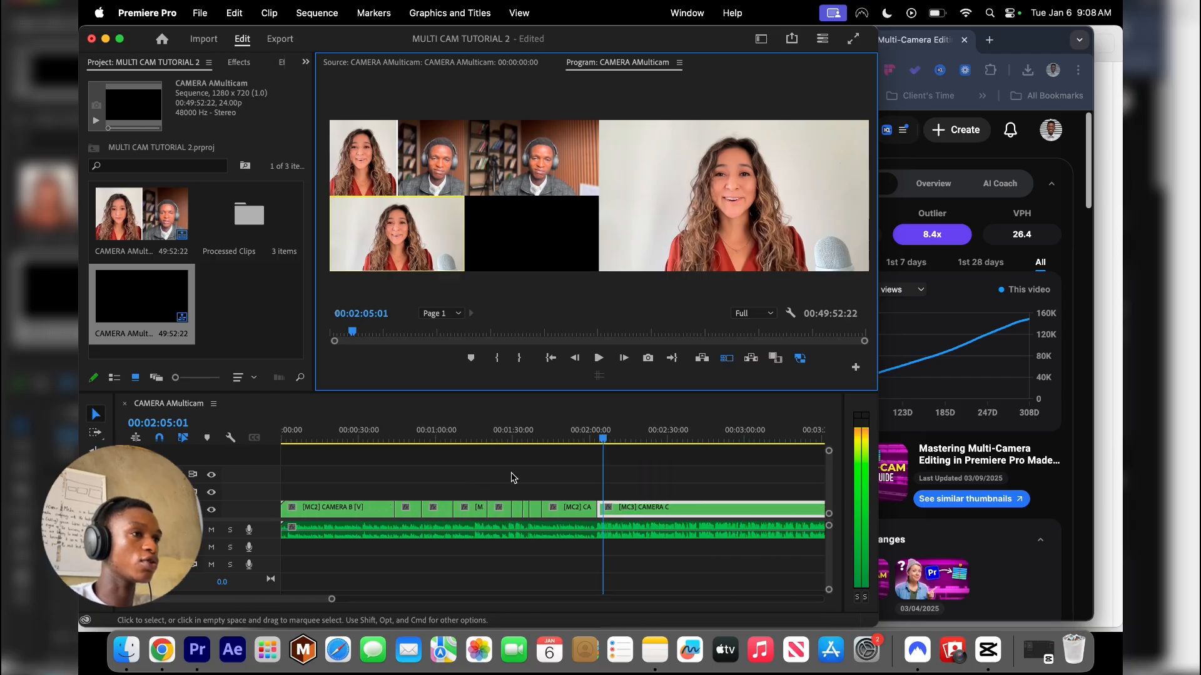
left_click(484, 431)
left_click_drag(483, 431, 340, 432)
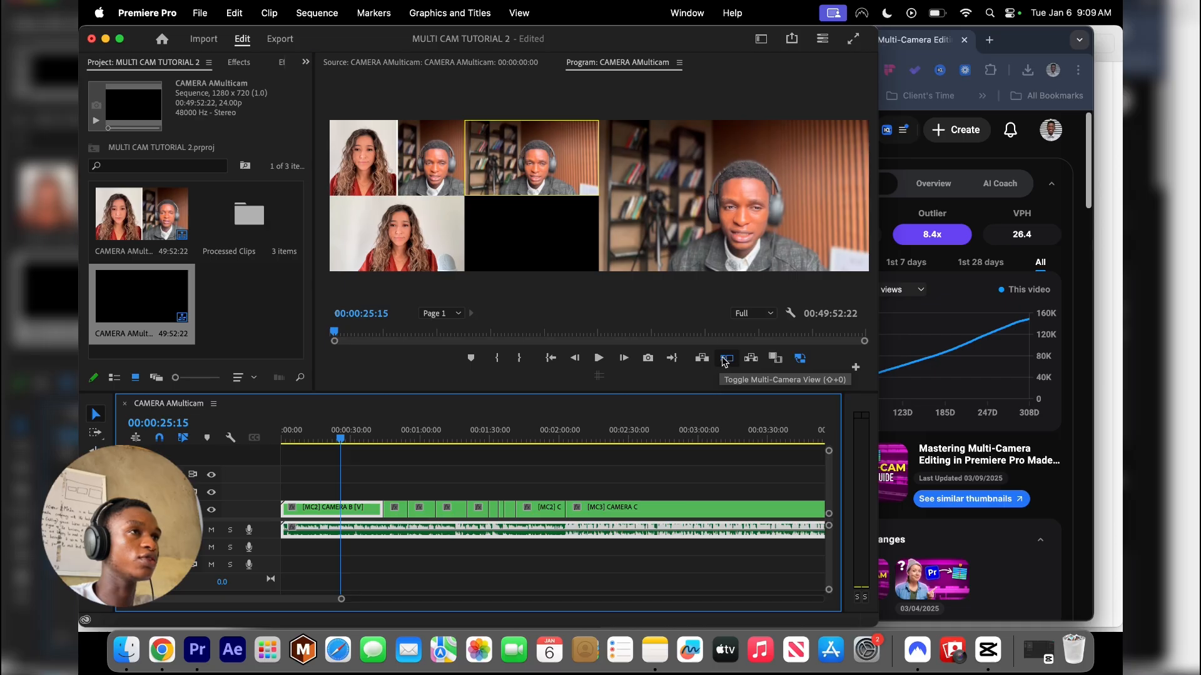
left_click(723, 361)
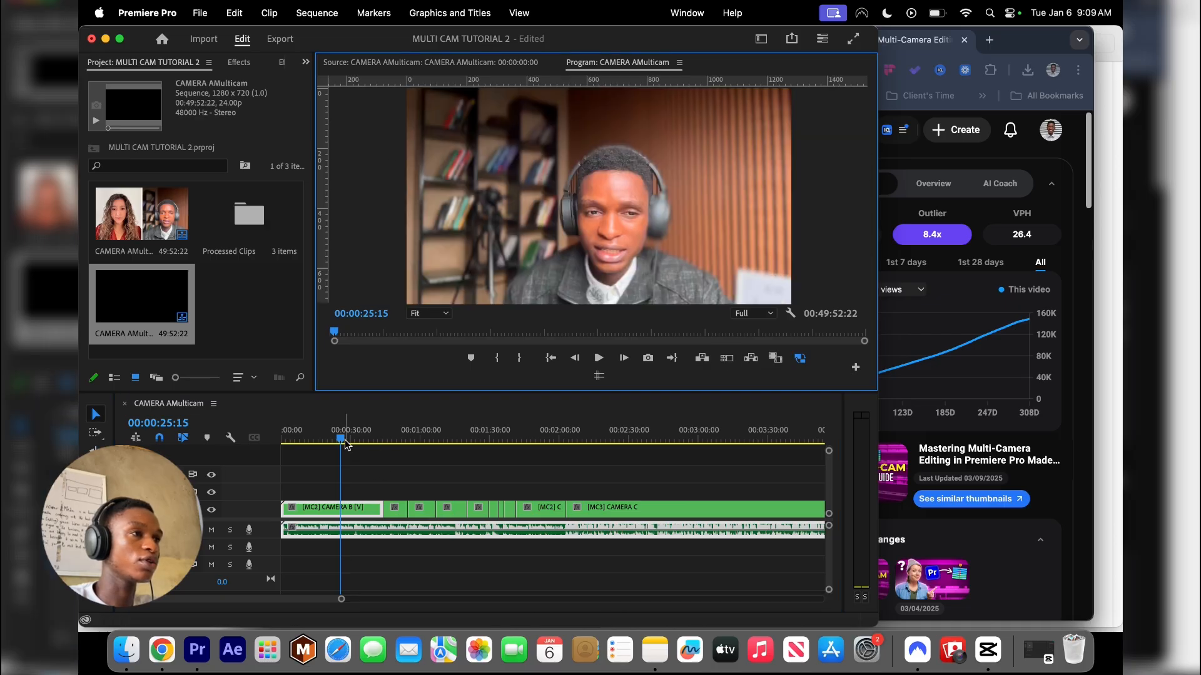
left_click_drag(346, 438, 402, 439)
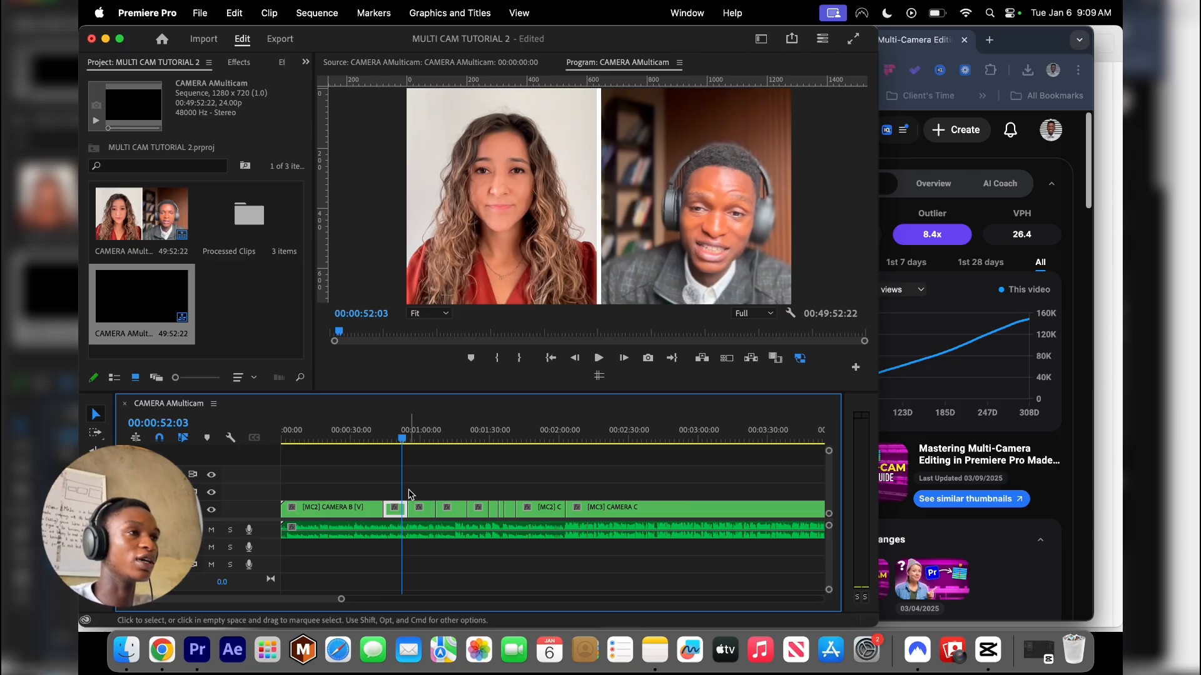
left_click_drag(403, 439, 453, 438)
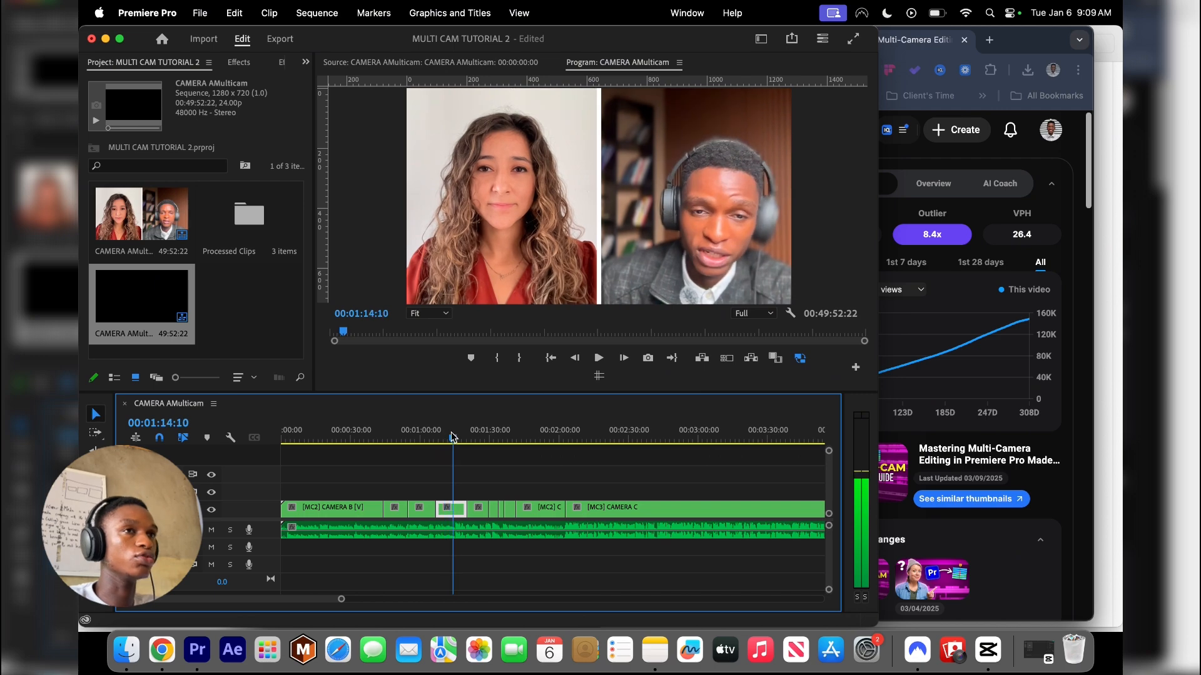